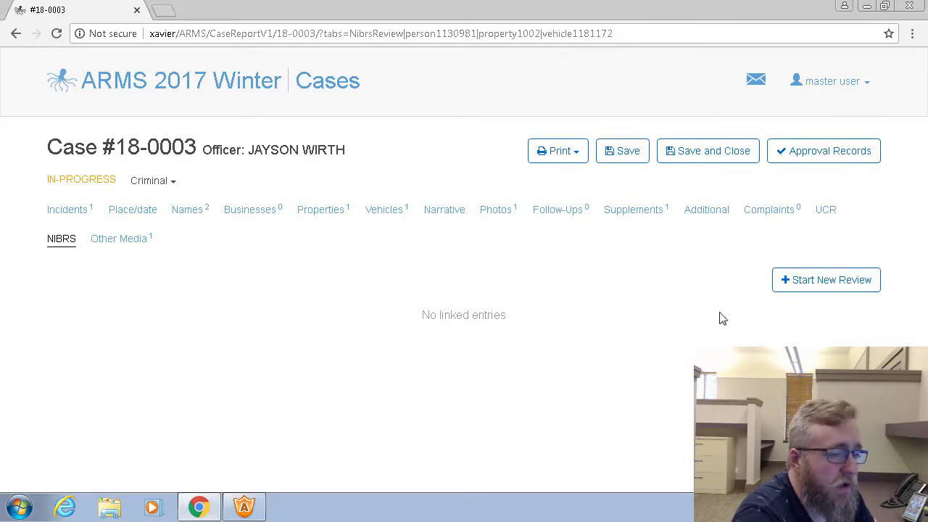
Start a new NIBRS review for case 18-0003 and move it into its own maximized window
left_click(833, 282)
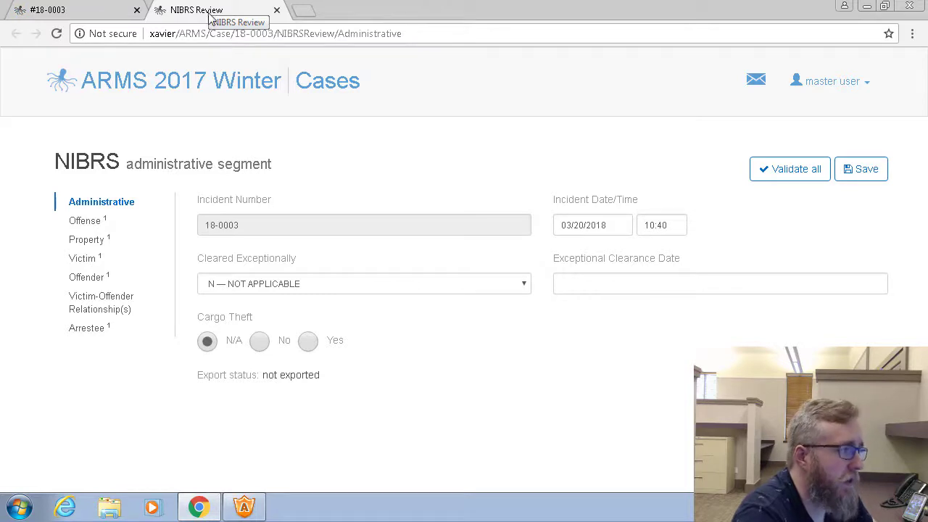
left_click_drag(207, 19, 447, 82)
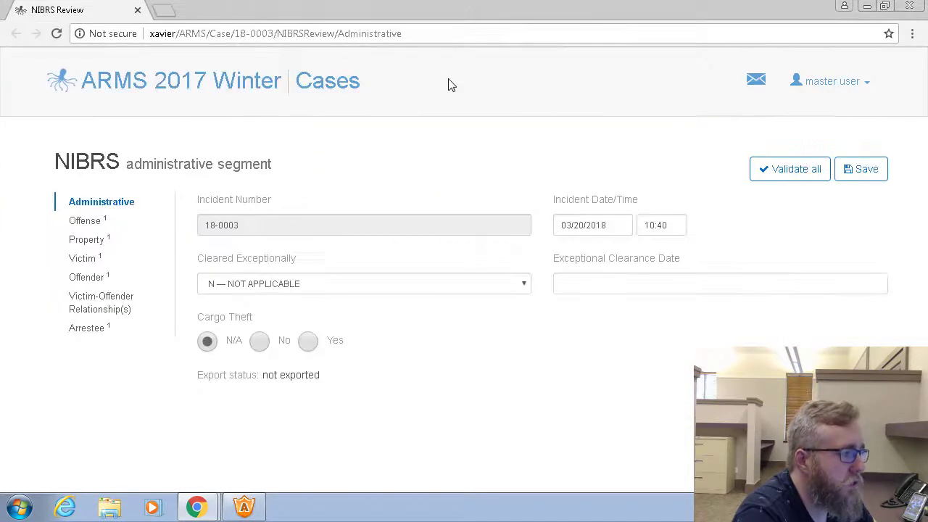
left_click_drag(363, 12, 584, 89)
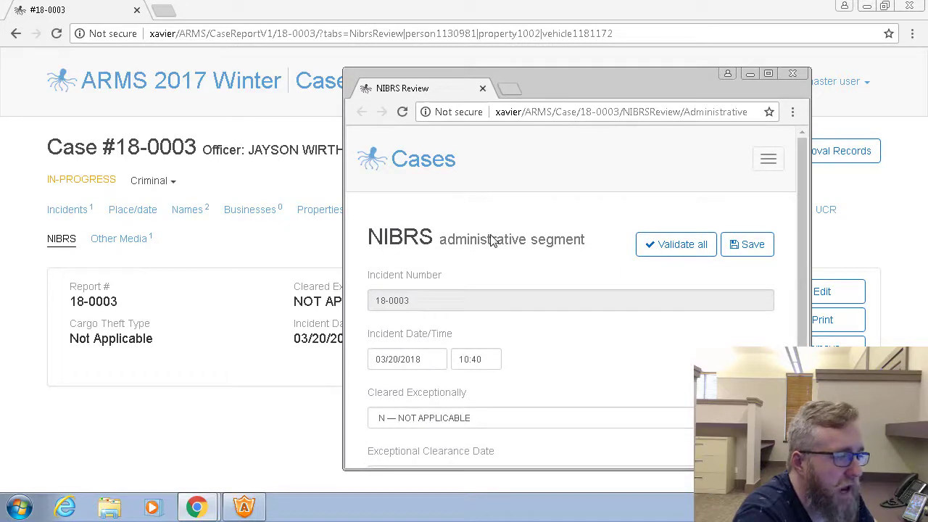
left_click(770, 74)
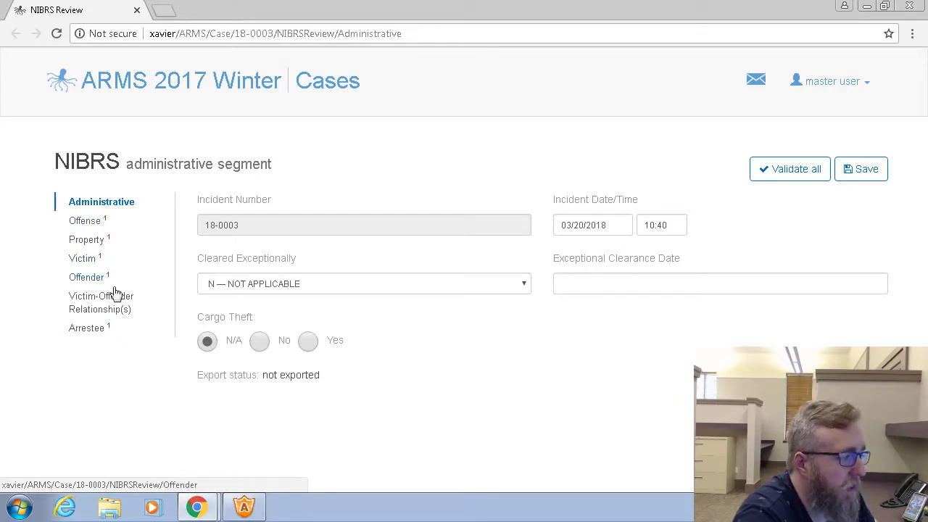
Examine the available Cleared Exceptionally options in the administrative segment without changing the selection
left_click(113, 338)
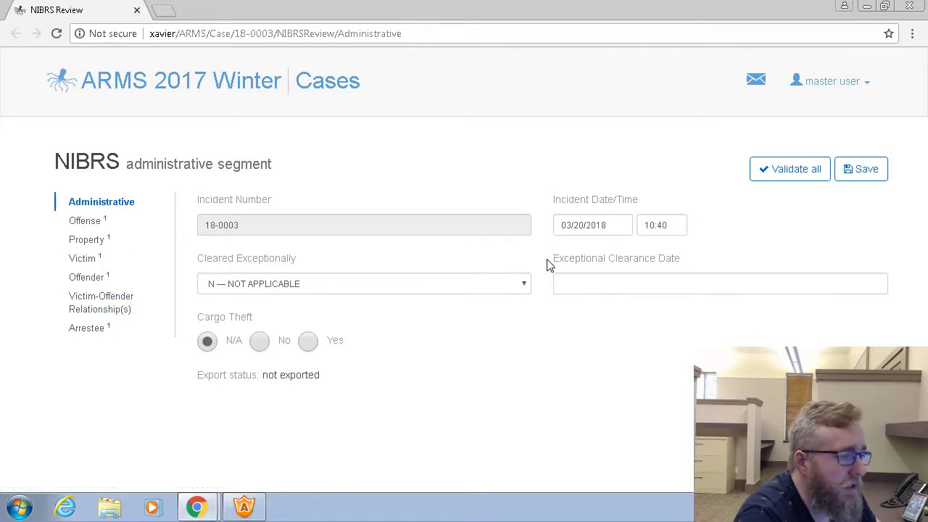
left_click(525, 288)
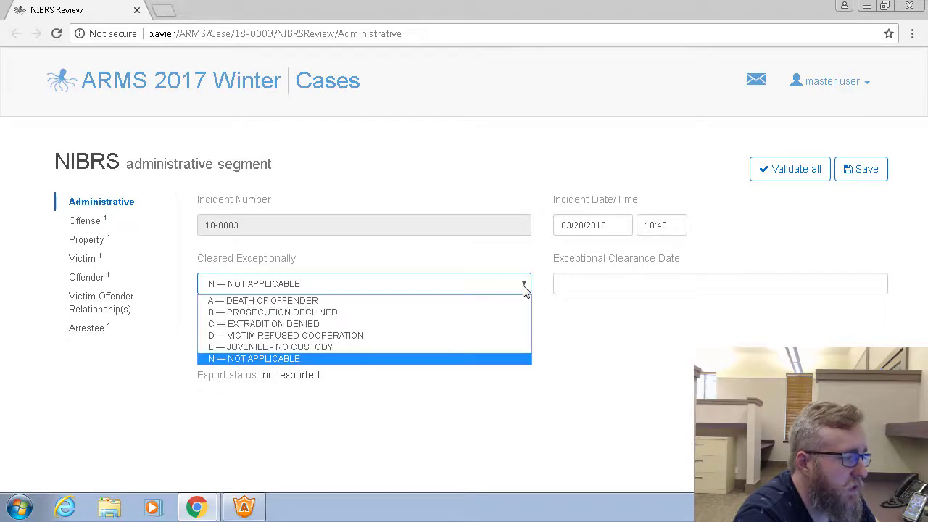
left_click(525, 289)
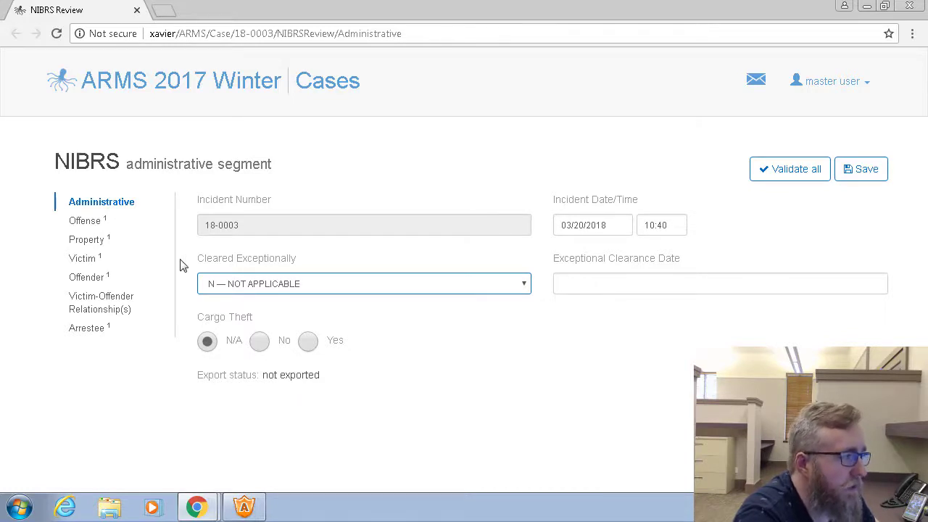
Review the crime, location, weapon and criminal activity fields of the LARCENY ALL OTHERS offense, and save and close it
left_click(96, 220)
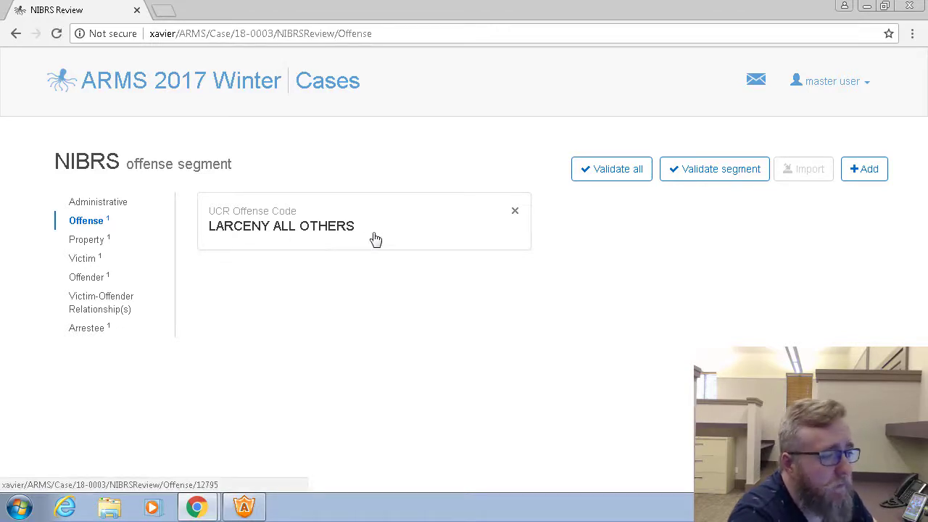
left_click(311, 236)
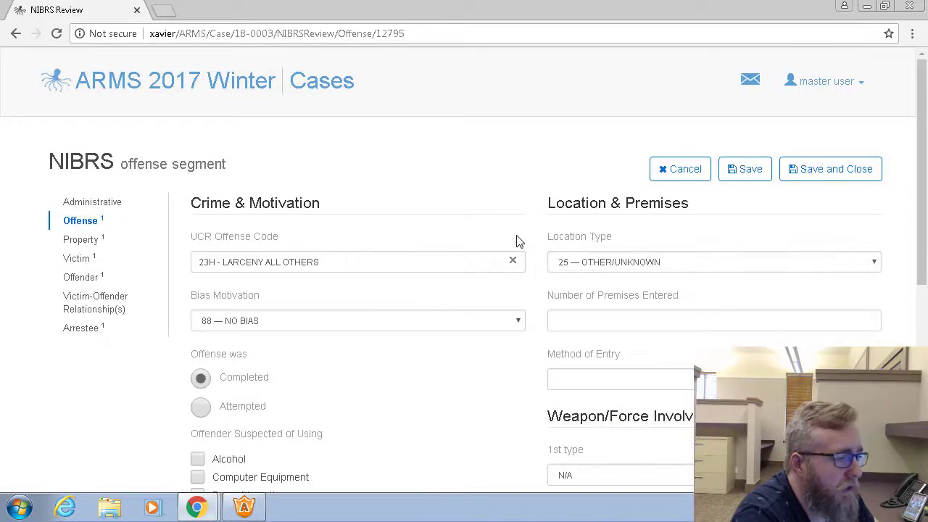
scroll(519, 240, "down", 2)
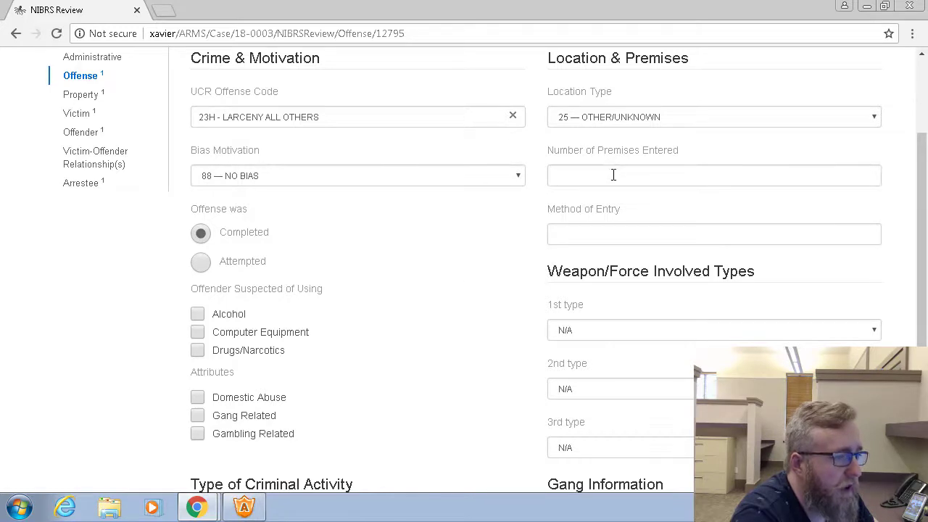
scroll(491, 244, "down", 2)
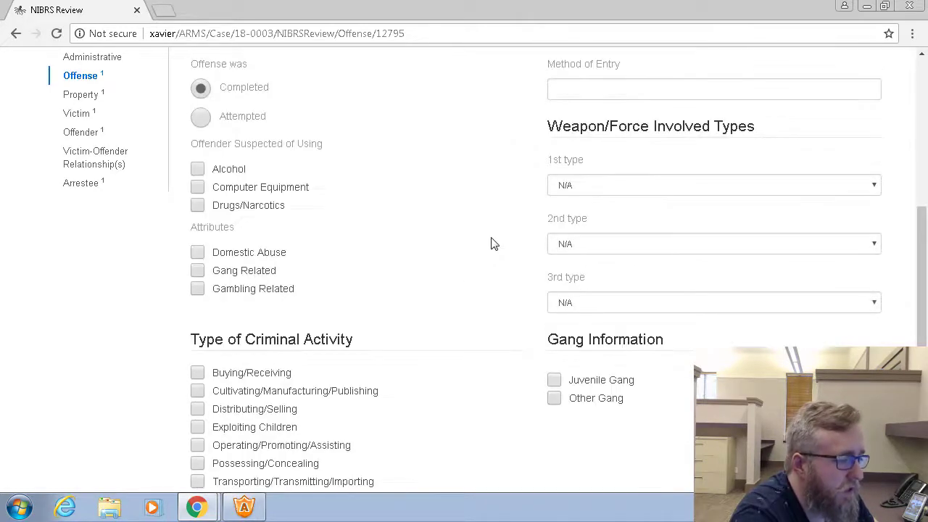
scroll(551, 304, "down", 1)
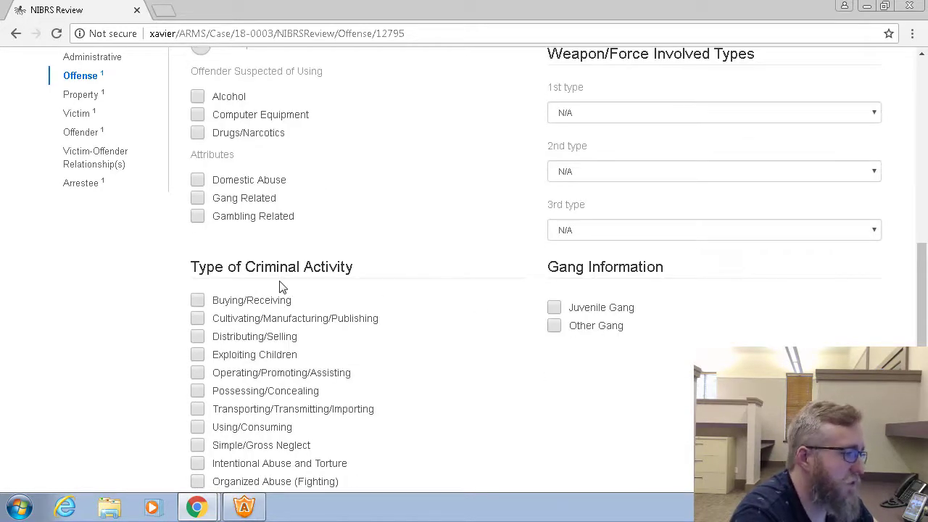
scroll(295, 299, "down", 1)
scroll(411, 331, "up", 3)
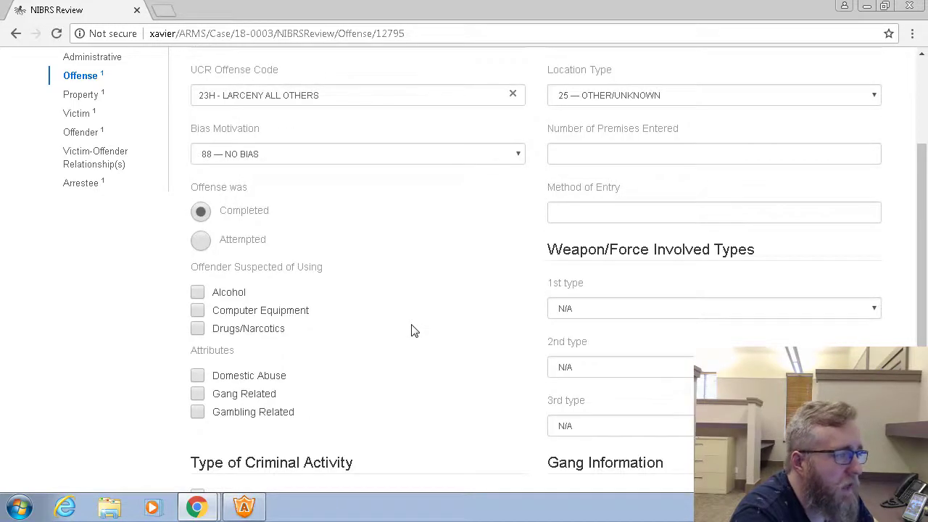
scroll(411, 330, "up", 2)
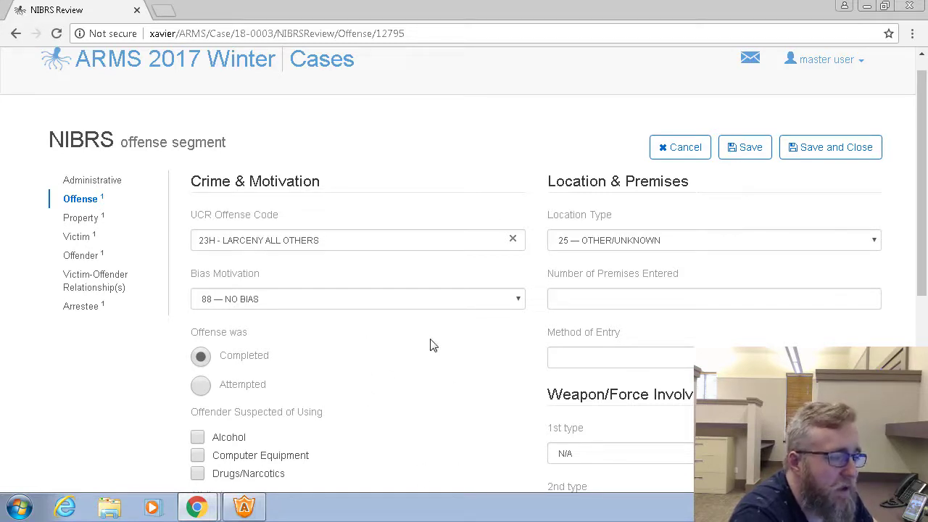
left_click(834, 149)
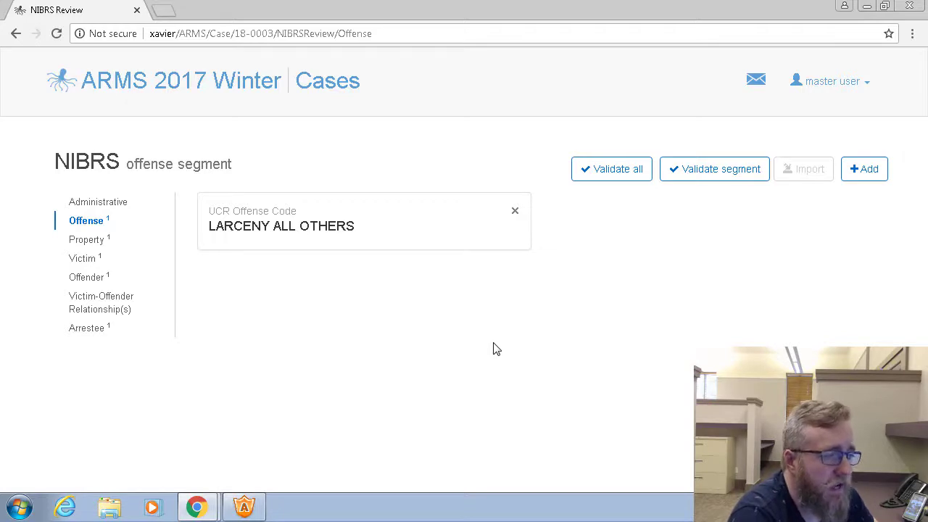
Validate the offense segment on its own and all segments of the NIBRS review, dismissing each result
left_click(736, 174)
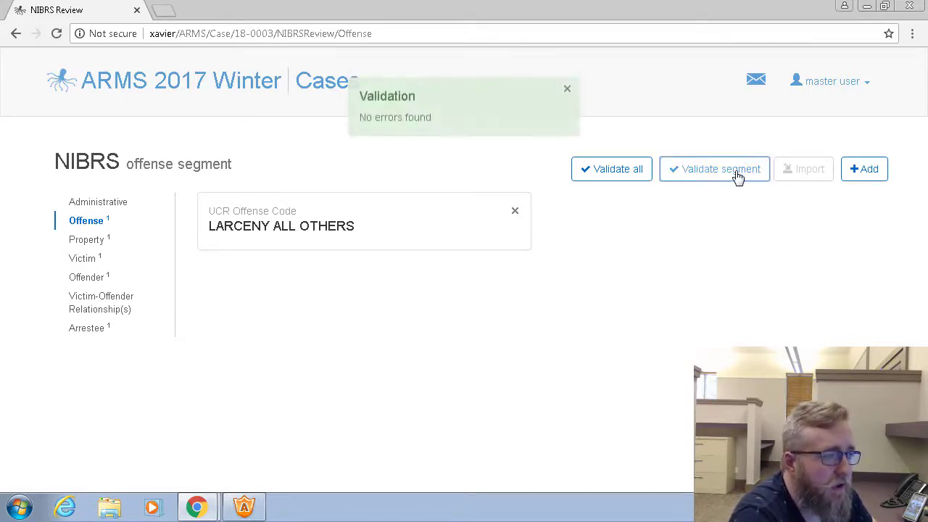
left_click(566, 96)
left_click(620, 174)
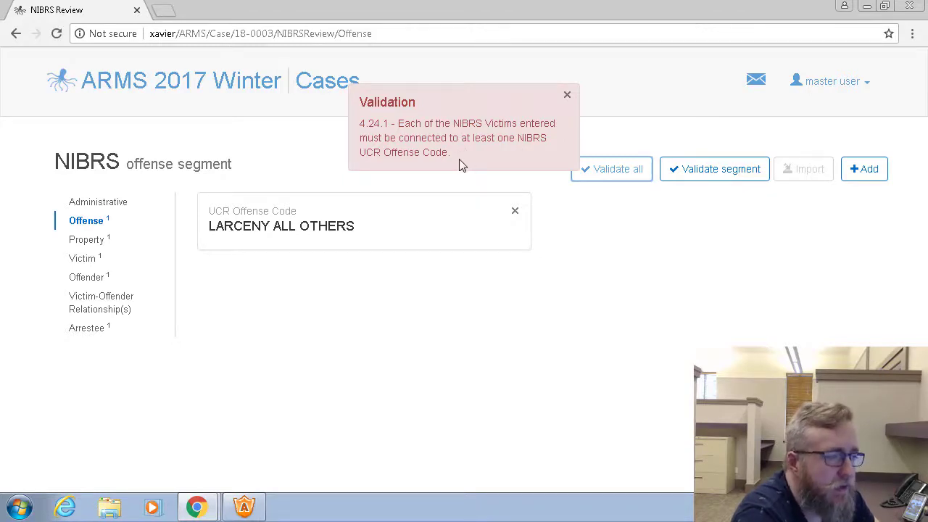
left_click(567, 98)
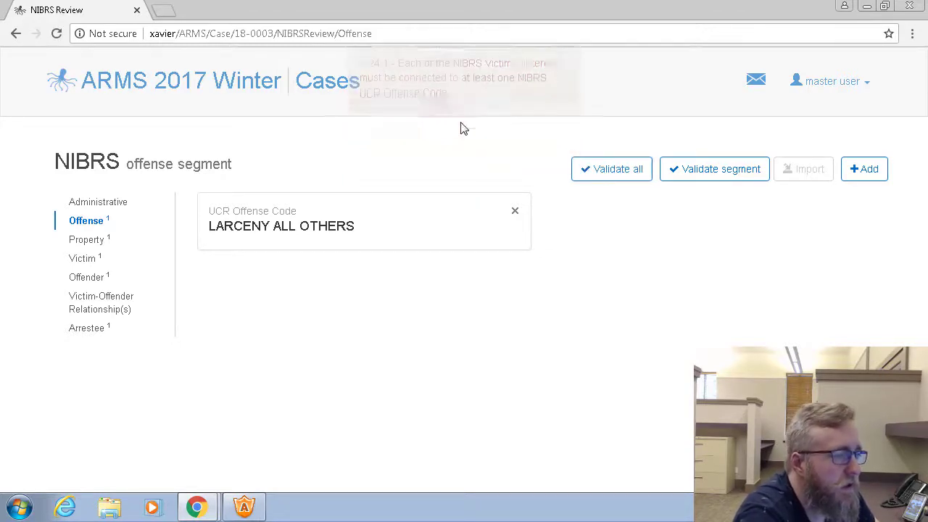
Open the STOLEN entry in the property segment
left_click(94, 241)
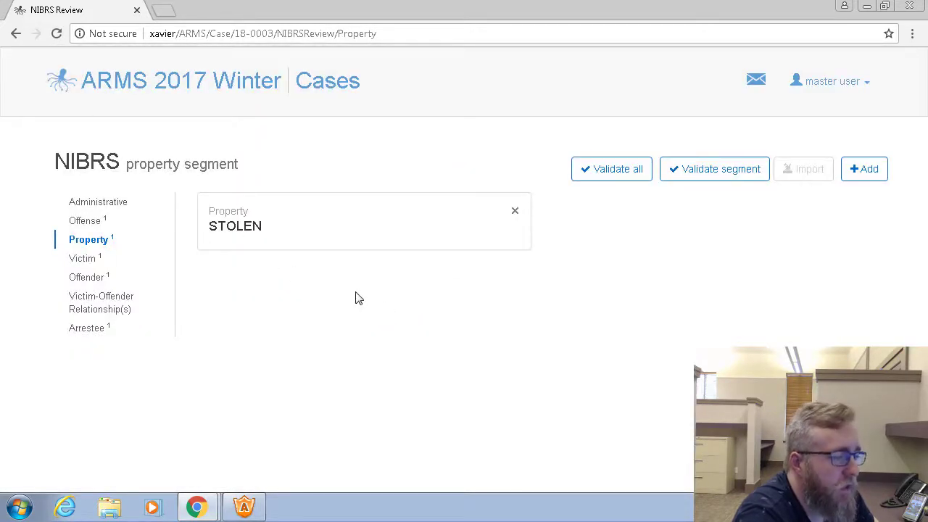
left_click(275, 236)
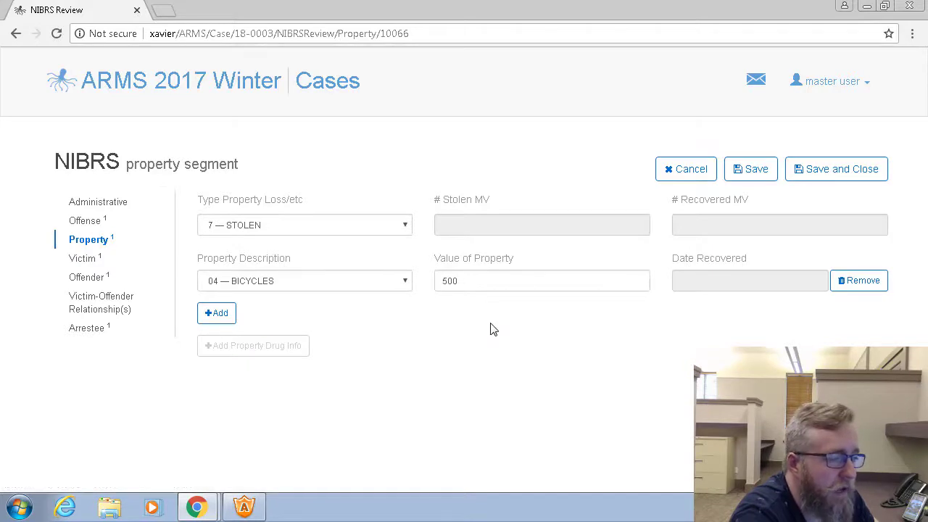
Try adding a second property row, choosing 11 — DRUG EQUIPMENT and 06 — CLOTHES as its description, and remove the row
left_click(220, 320)
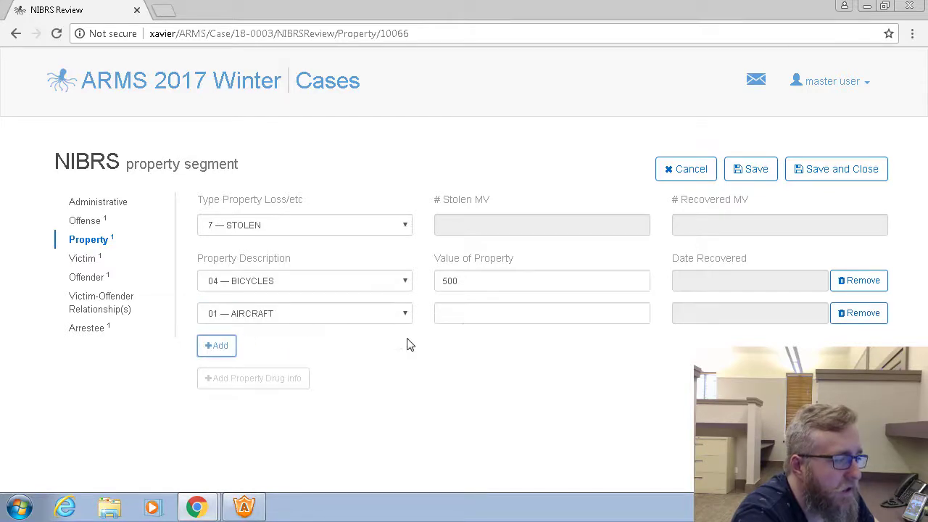
left_click(397, 316)
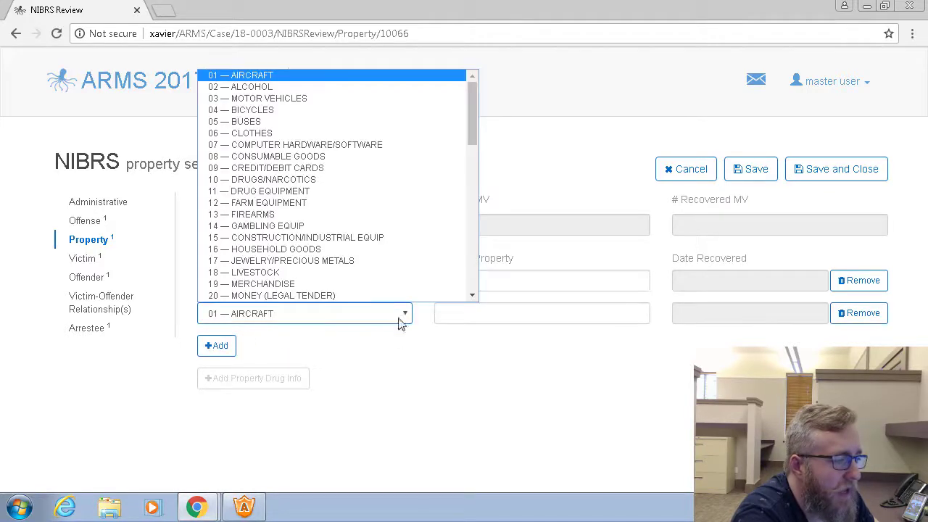
left_click(275, 190)
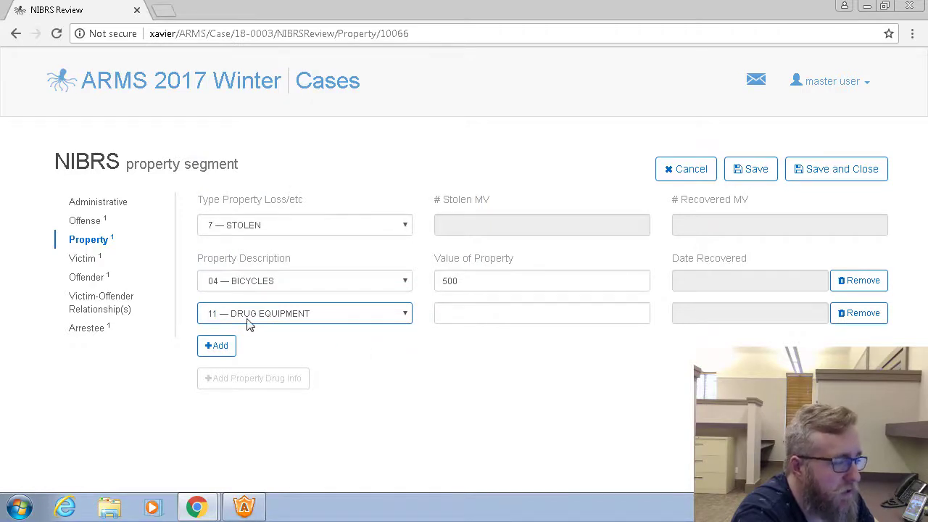
left_click(407, 316)
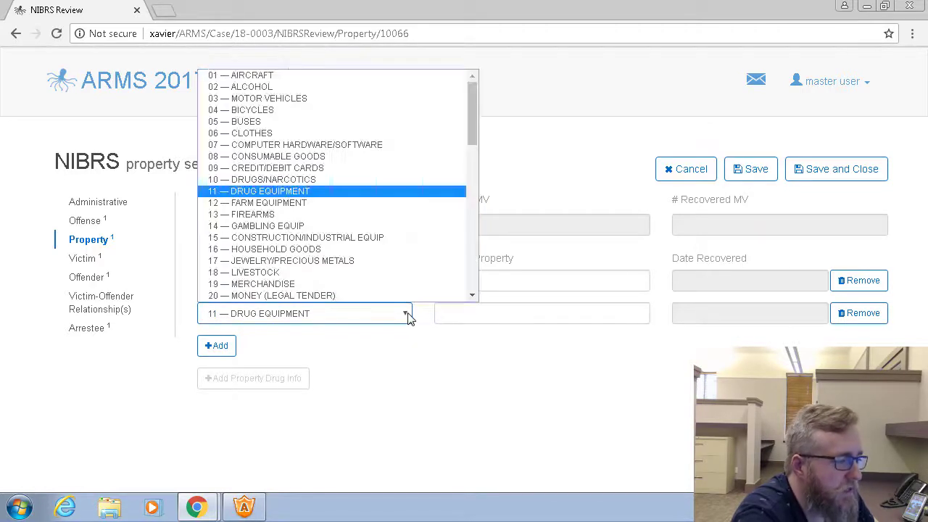
left_click(286, 132)
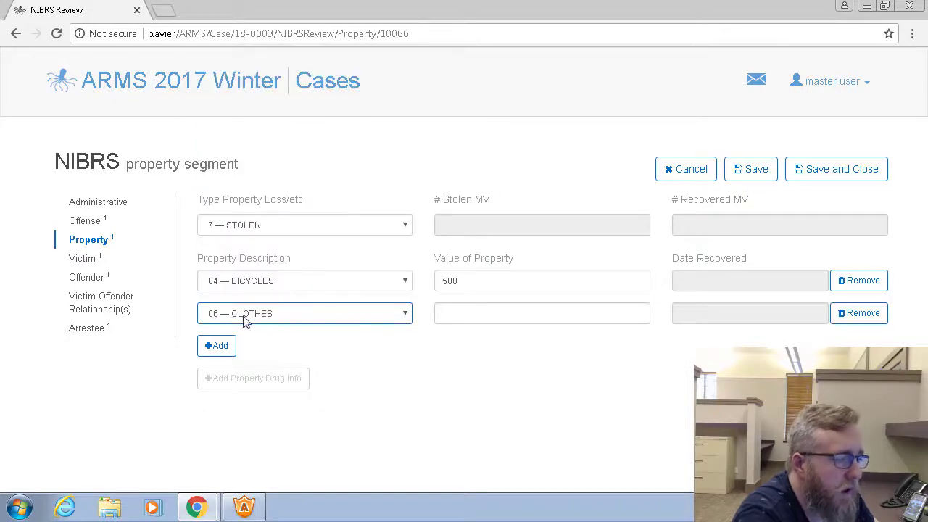
left_click(498, 323)
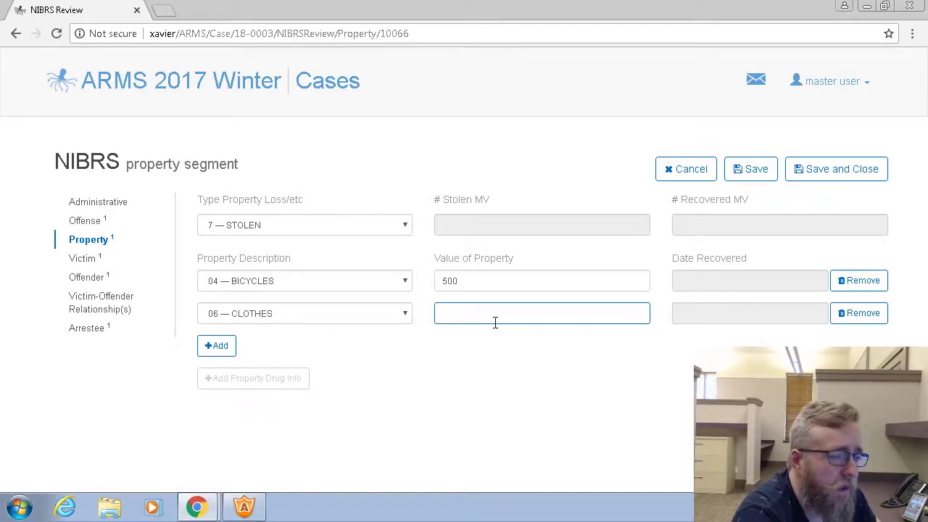
left_click(863, 316)
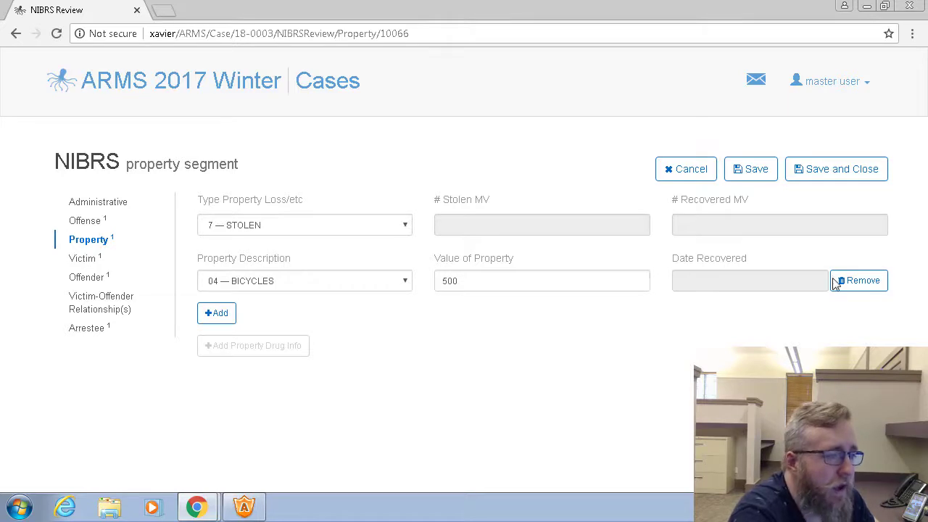
Save and close the stolen property entry, and open individual victim 001 in the victim segment
left_click(839, 178)
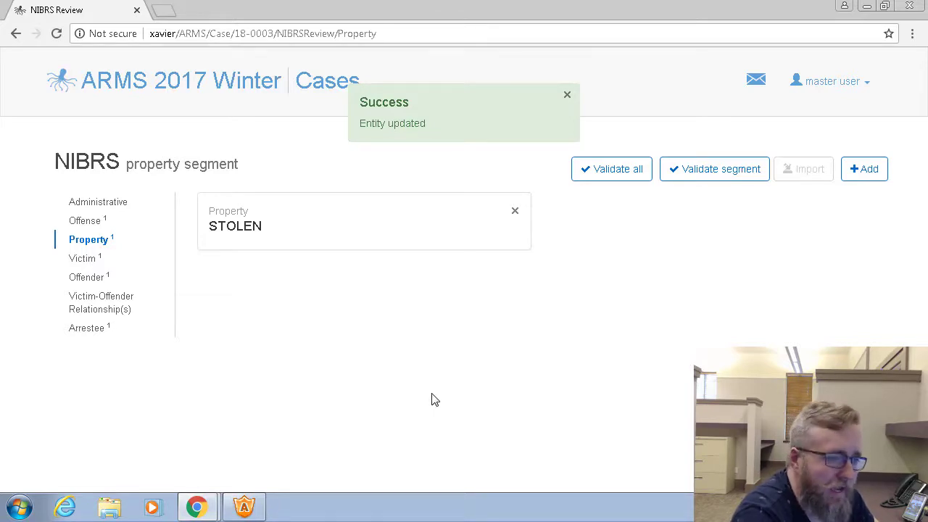
left_click(85, 264)
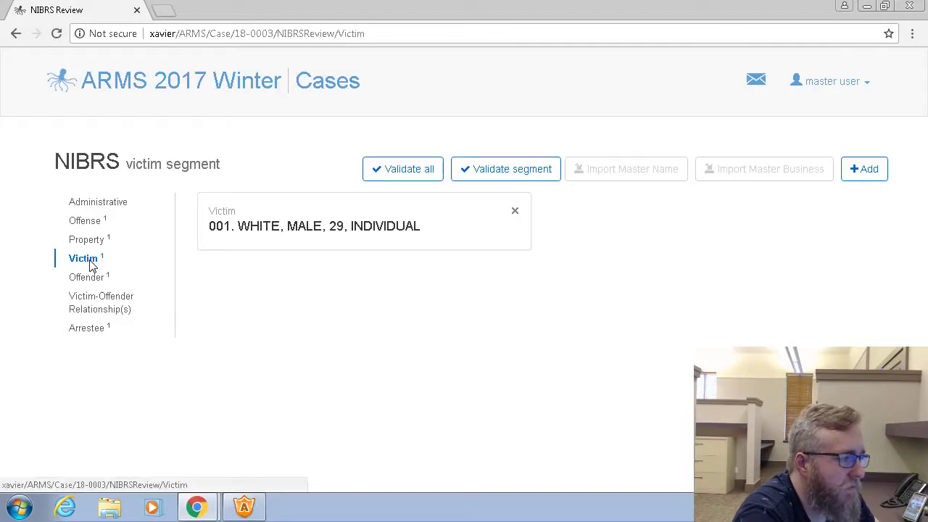
left_click(386, 240)
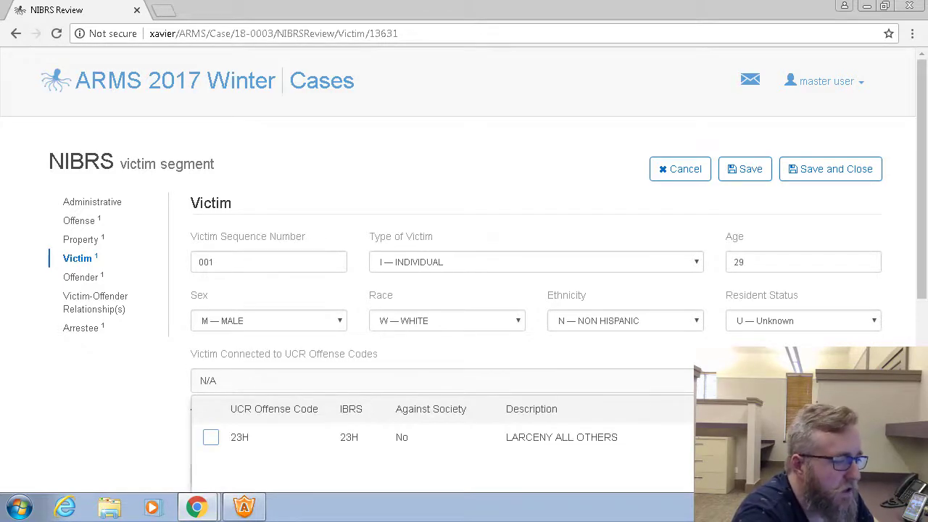
Connect the victim to UCR offense code 23H, LARCENY ALL OTHERS
scroll(149, 439, "down", 1)
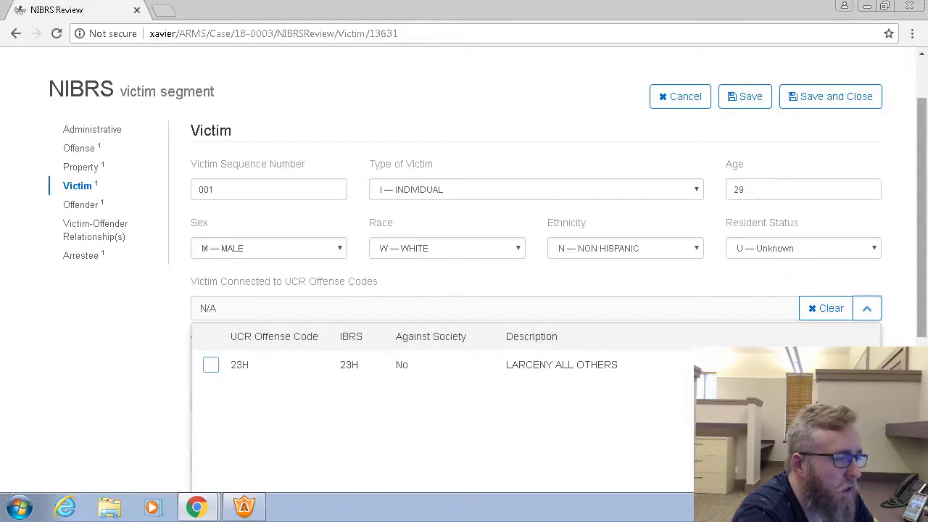
left_click_drag(921, 271, 921, 330)
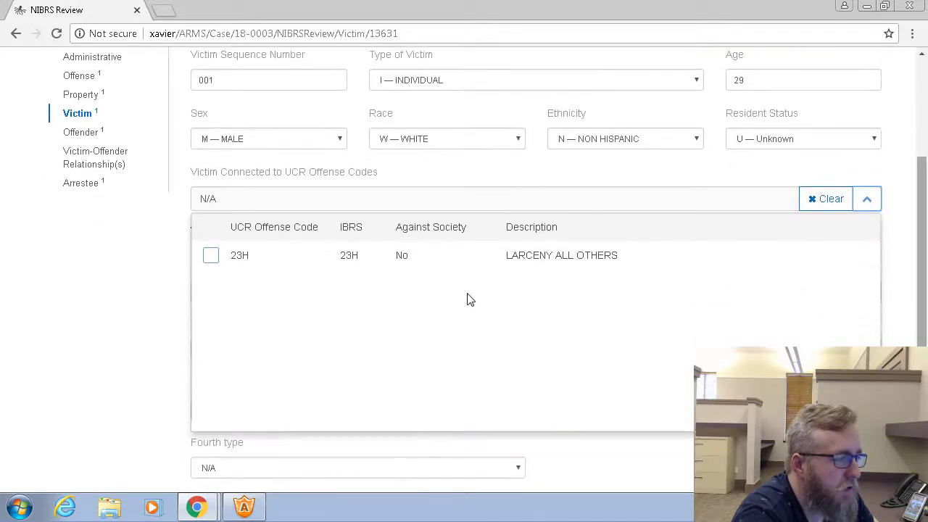
left_click(210, 259)
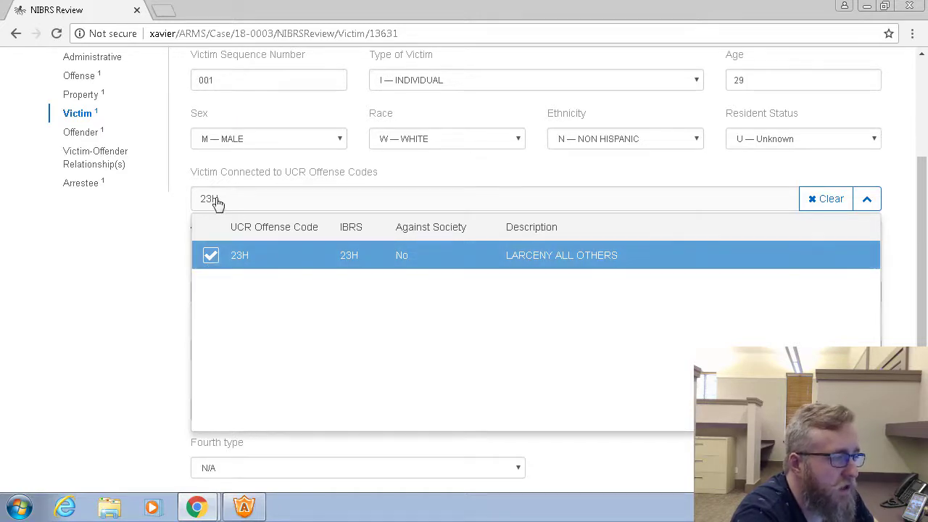
left_click(867, 199)
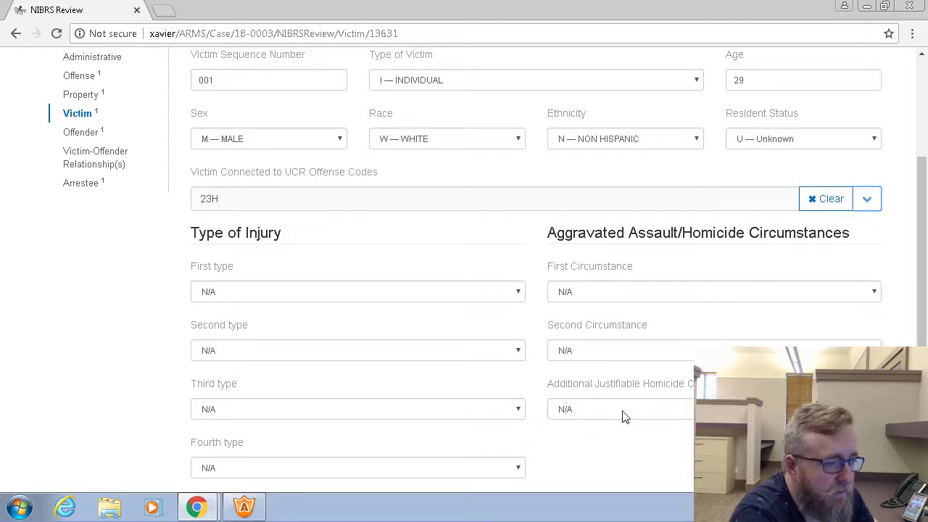
scroll(469, 241, "up", 1)
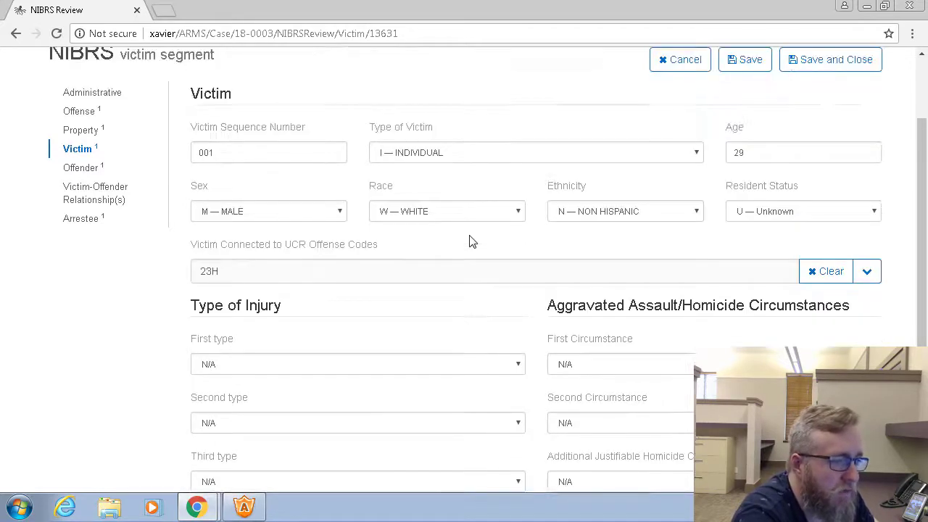
Save and close the victim record, and open offender 01 in the offender segment
scroll(471, 240, "up", 1)
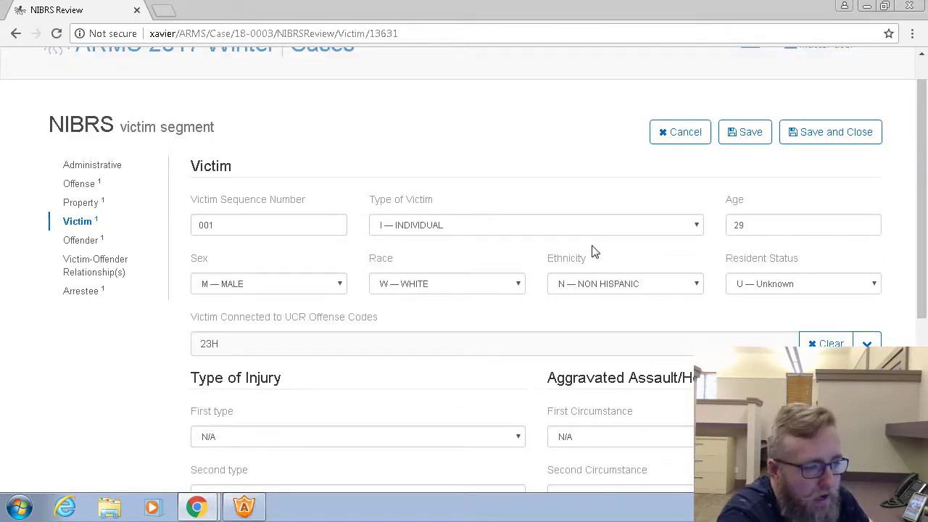
left_click(819, 141)
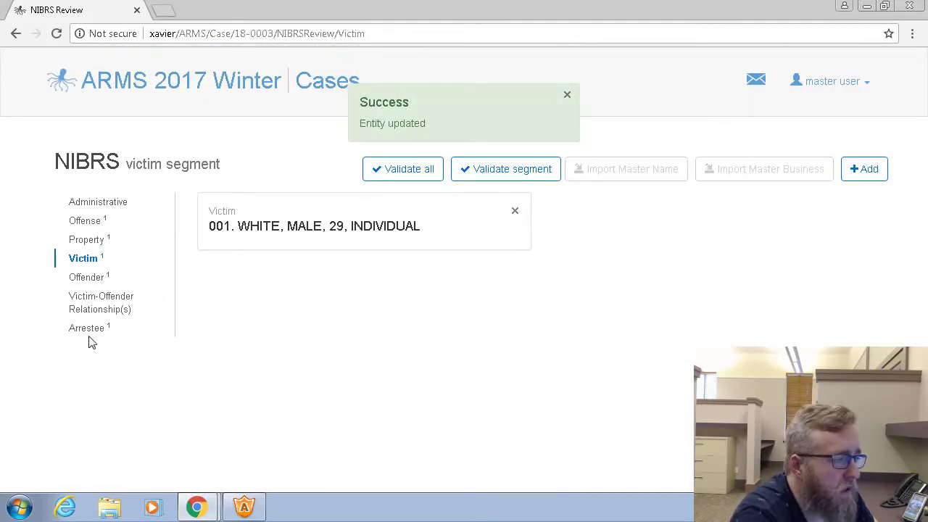
left_click(80, 286)
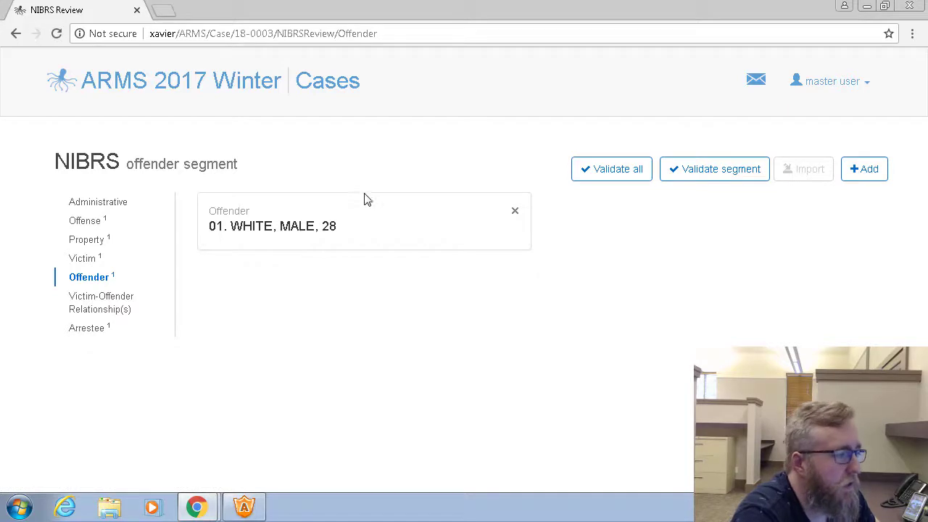
left_click(298, 241)
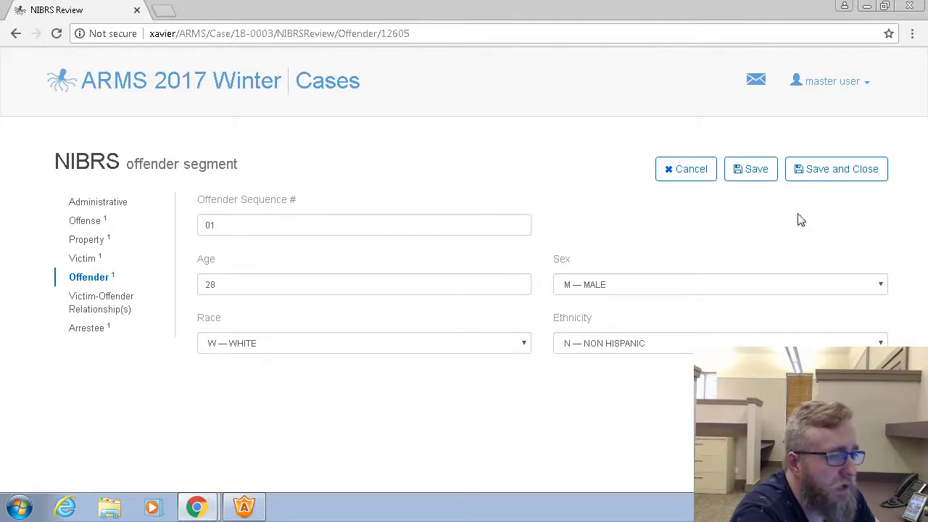
Save and close the offender record, validate all segments, and dismiss the validation message
left_click(817, 174)
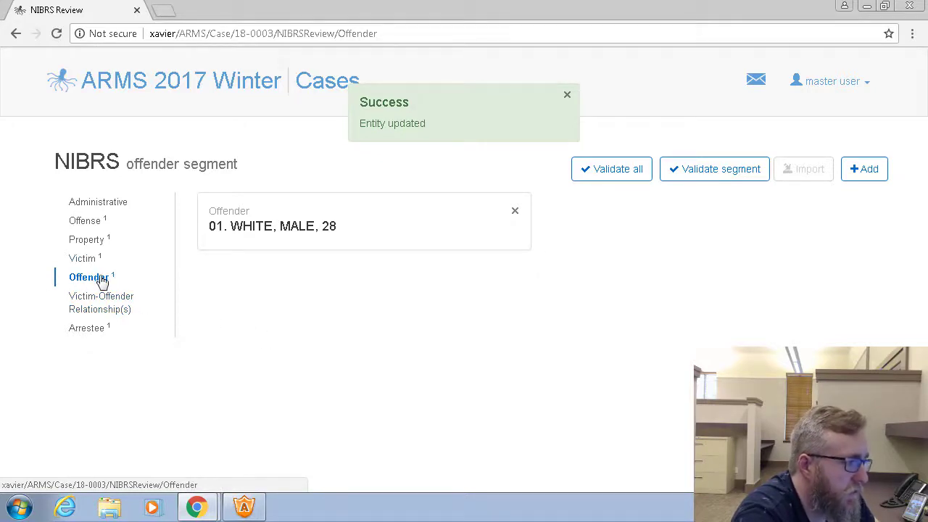
left_click(613, 174)
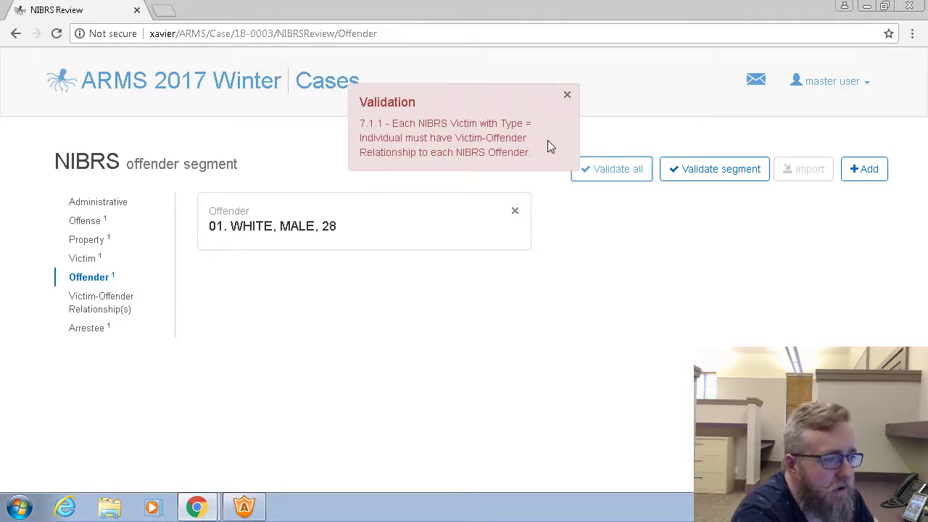
left_click(565, 101)
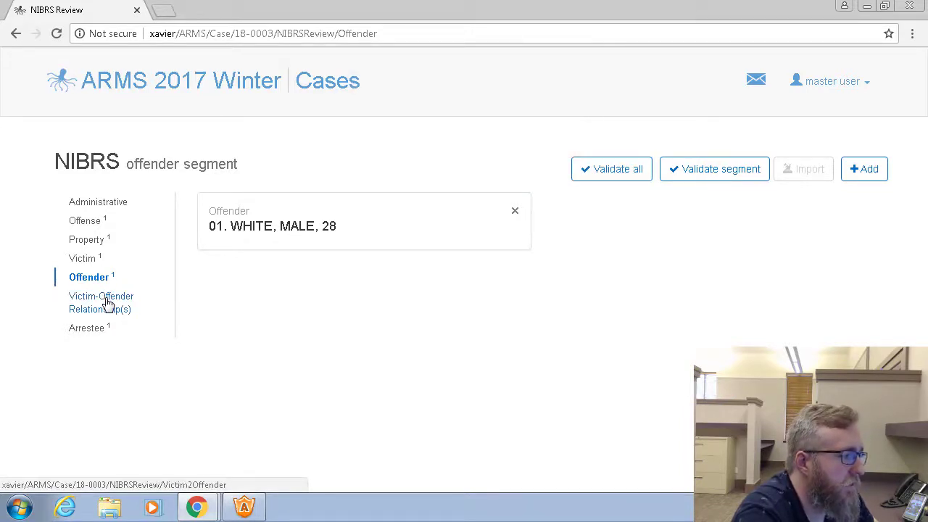
Add a victim-offender relationship entry for individual victim 001
left_click(107, 303)
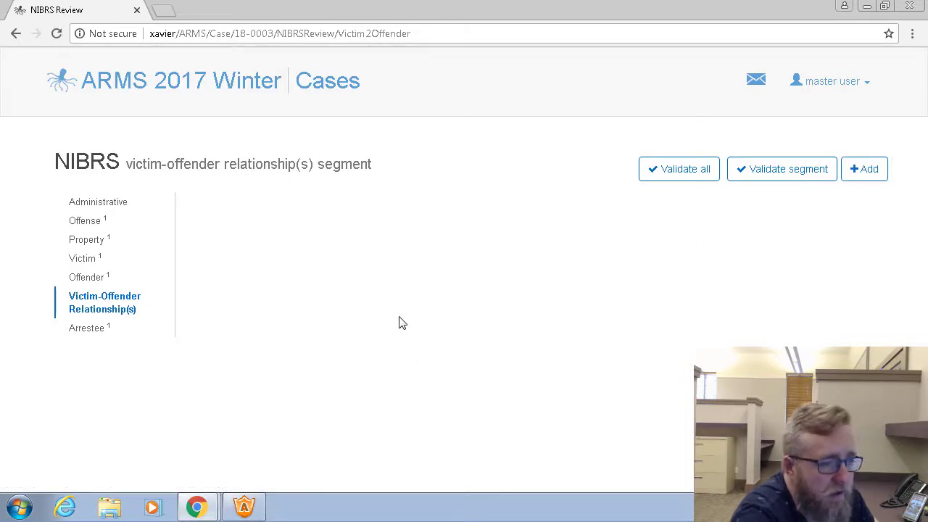
left_click(863, 170)
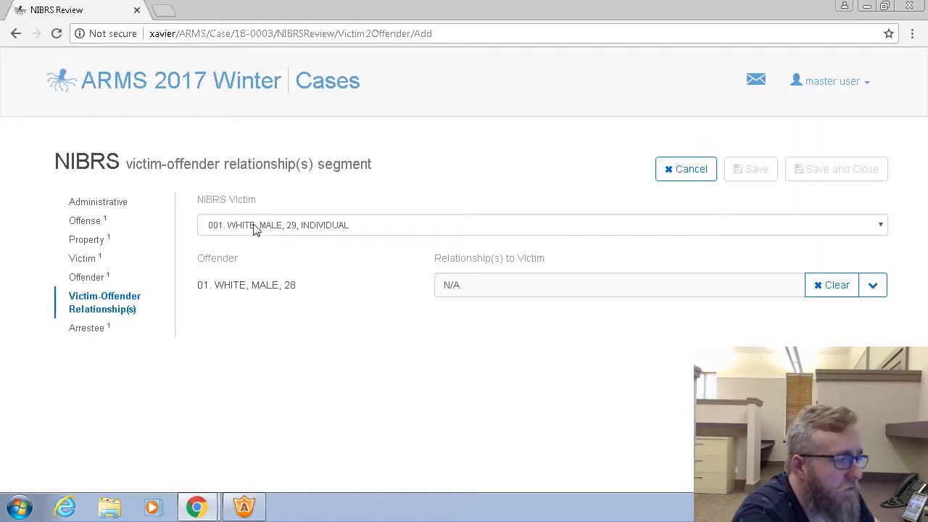
left_click(299, 225)
left_click(301, 224)
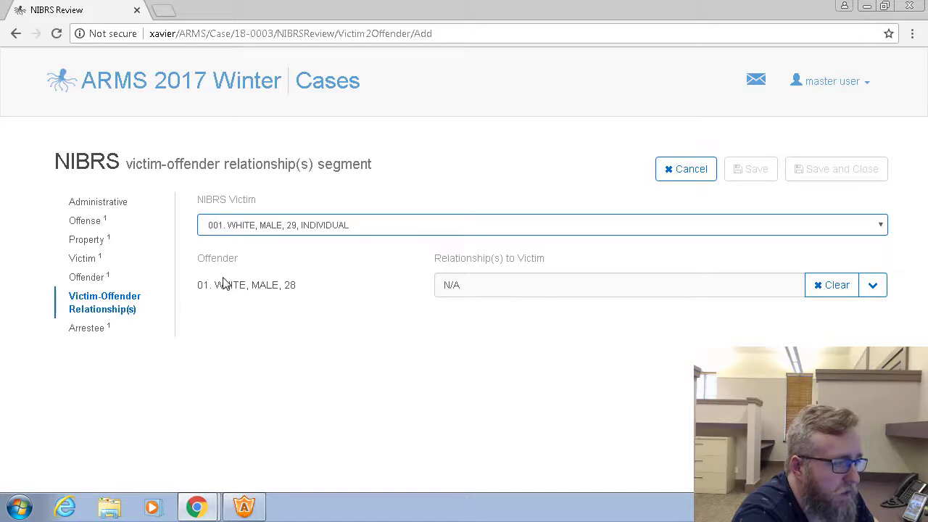
Set offender 01's relationship to the victim to OK - VICTIM WAS OTHERWISE KNOWN, and save and close the entry
left_click(870, 289)
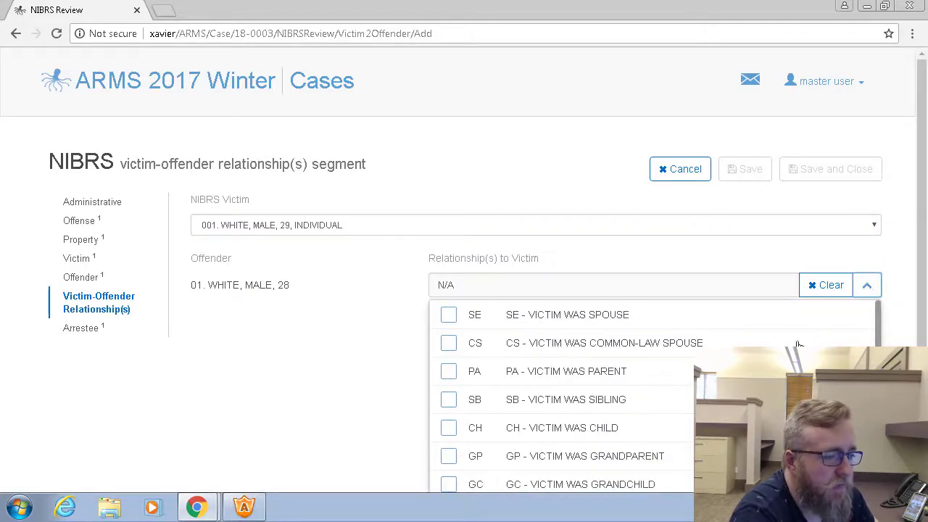
scroll(865, 327, "down", 1)
scroll(865, 327, "down", 2)
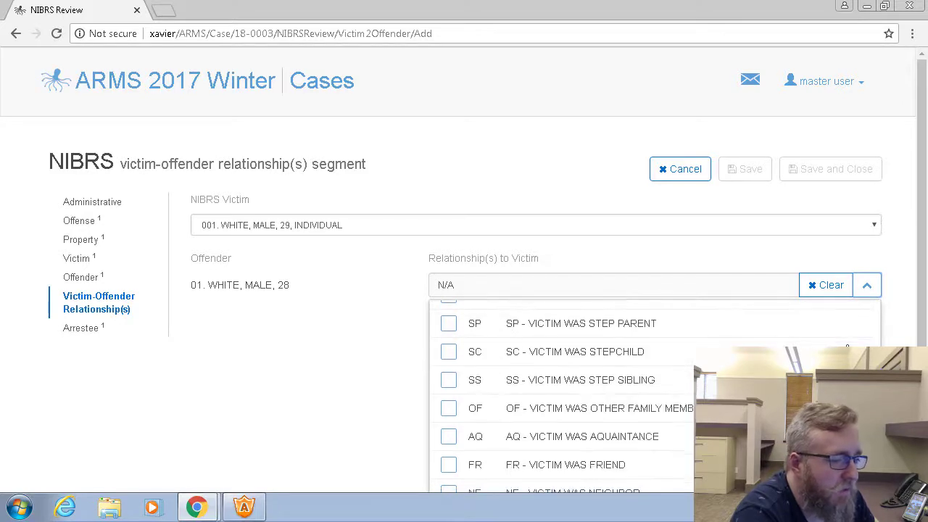
scroll(798, 359, "down", 1)
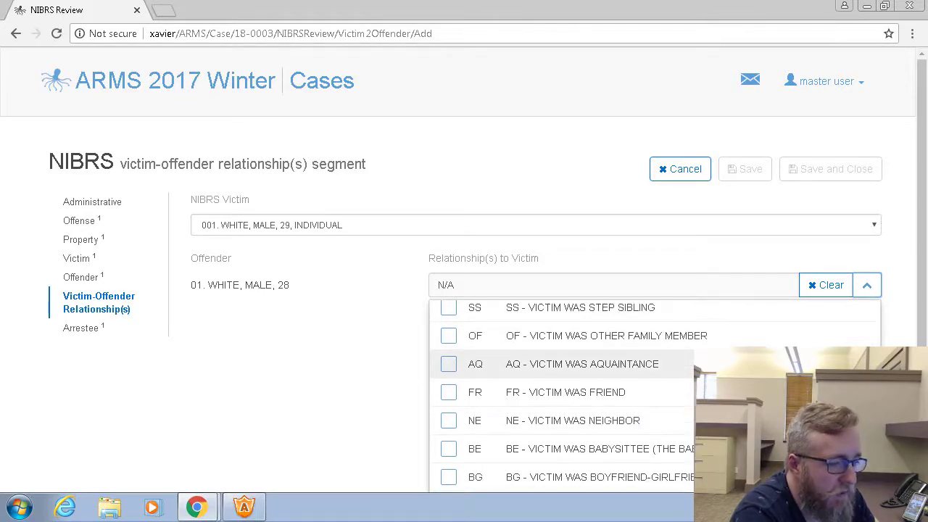
scroll(654, 395, "down", 1)
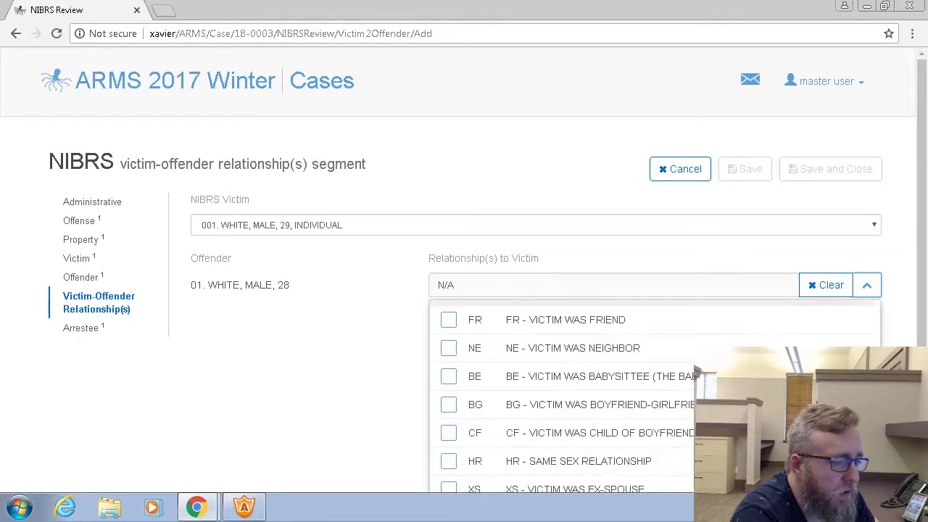
scroll(655, 395, "down", 1)
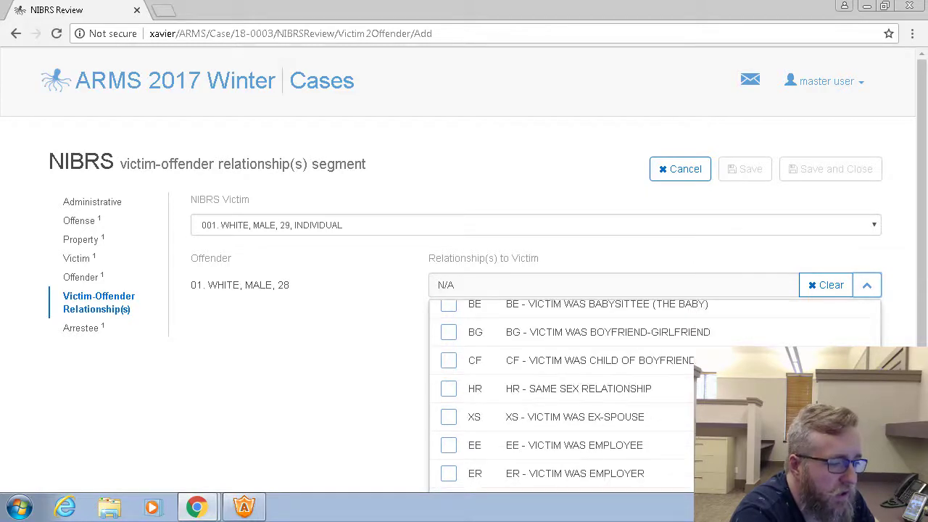
scroll(655, 395, "down", 1)
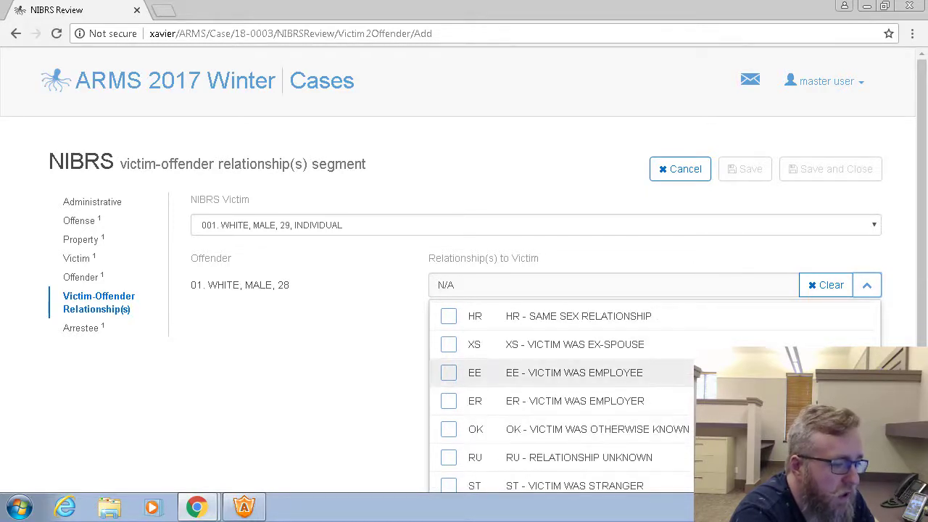
left_click(448, 433)
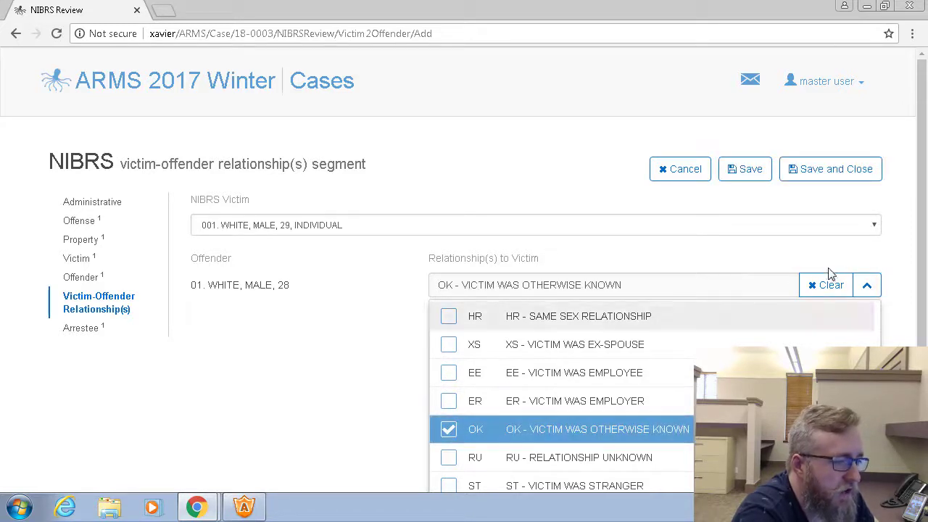
left_click(868, 285)
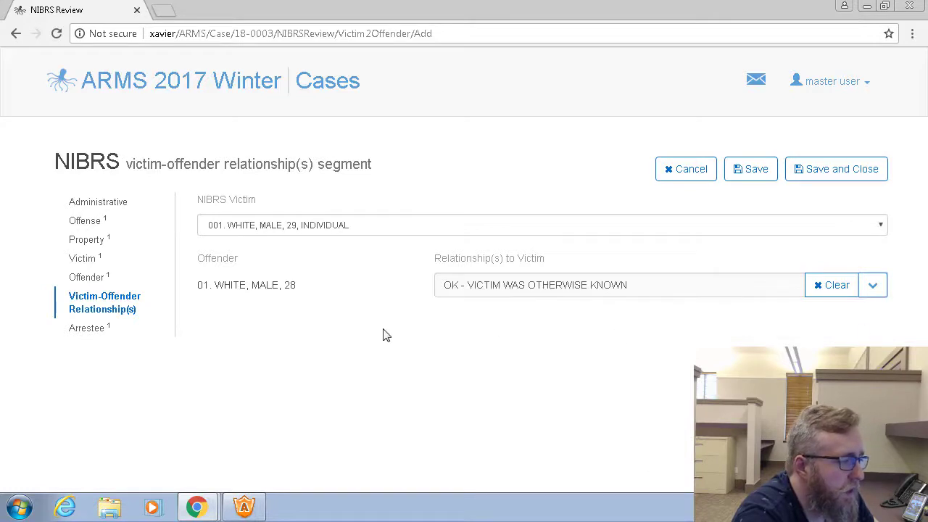
left_click(827, 170)
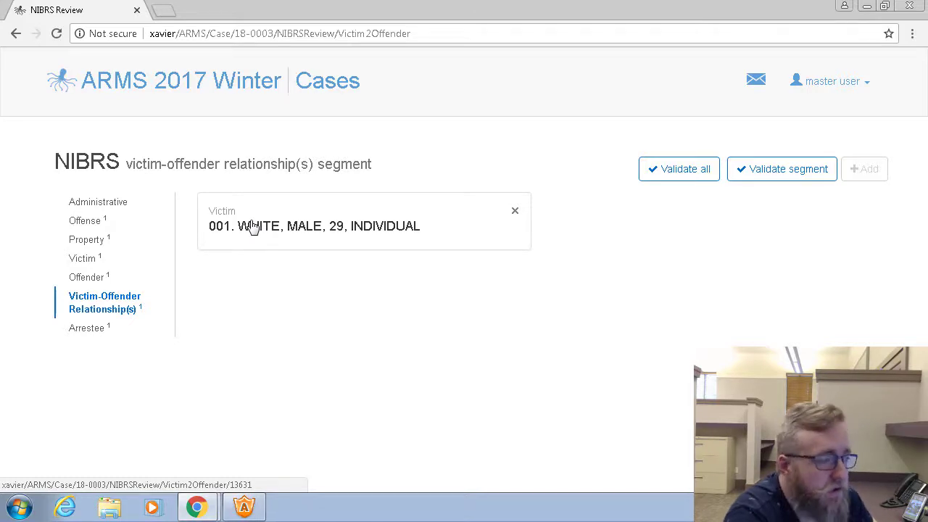
Reopen victim 001's relationship entry to check it, and save and close it
left_click(252, 227)
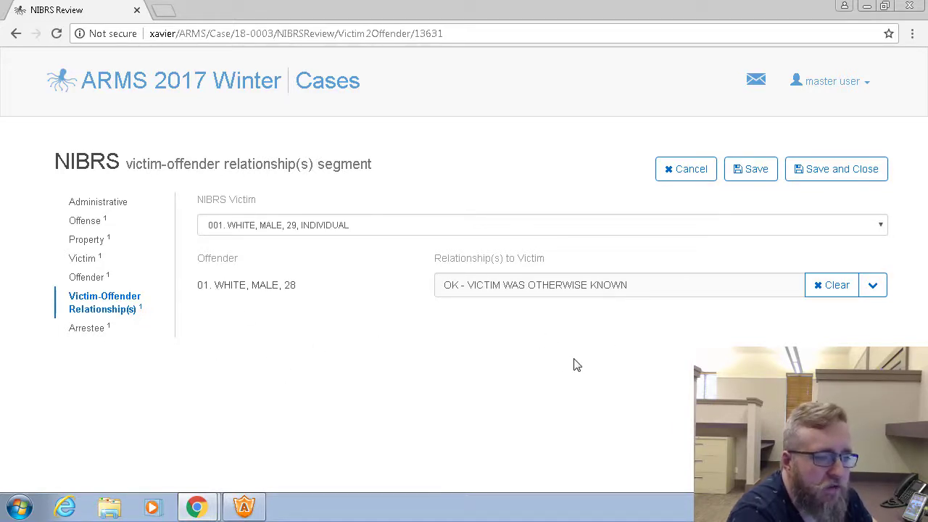
left_click(854, 169)
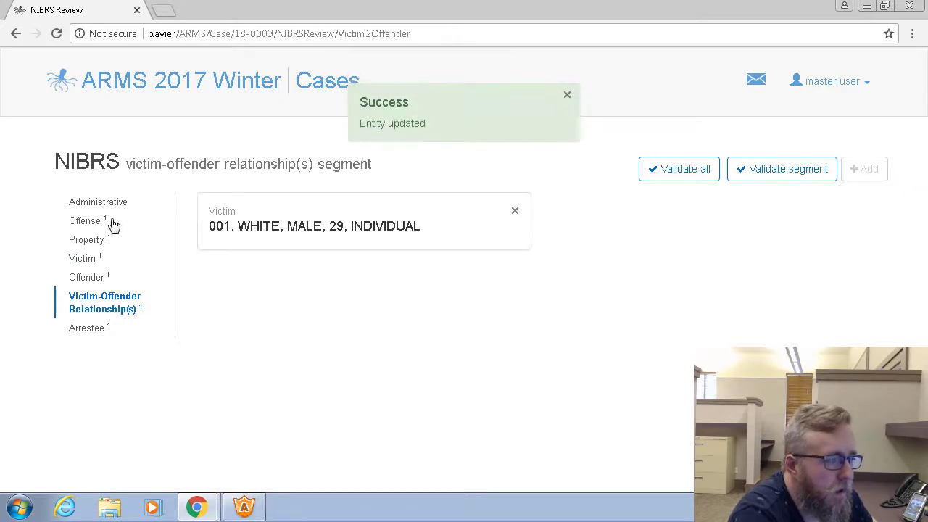
Open arrestee 01 in the arrestee segment and examine the arrest details, arrestee details and weapon fields
left_click(92, 328)
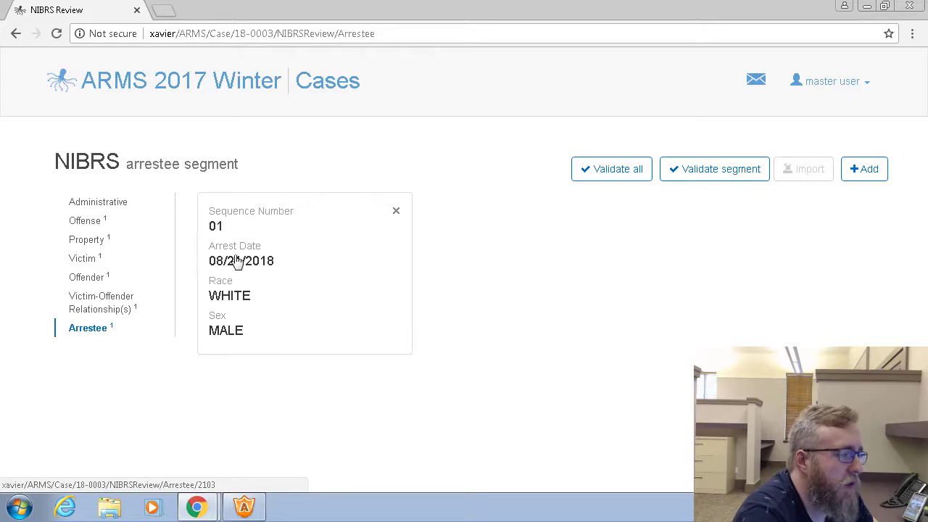
left_click(286, 259)
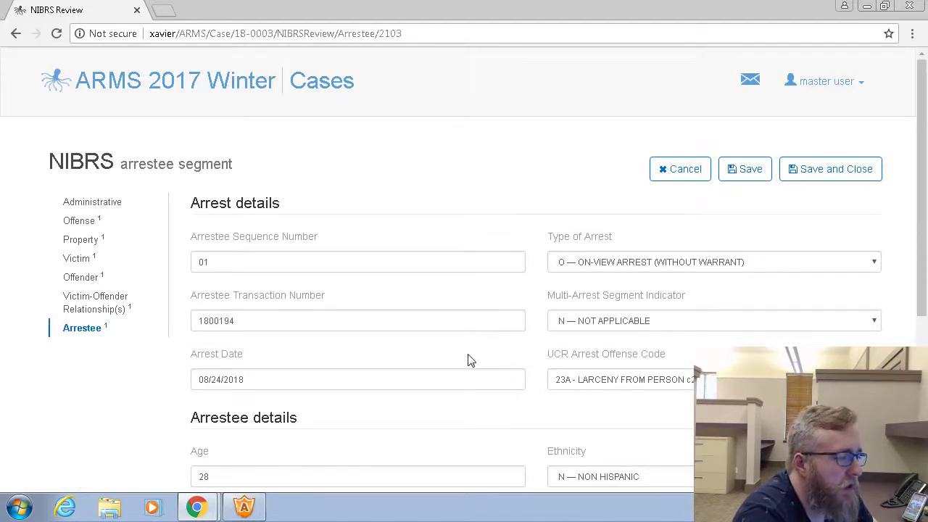
scroll(371, 337, "down", 1)
scroll(376, 334, "down", 1)
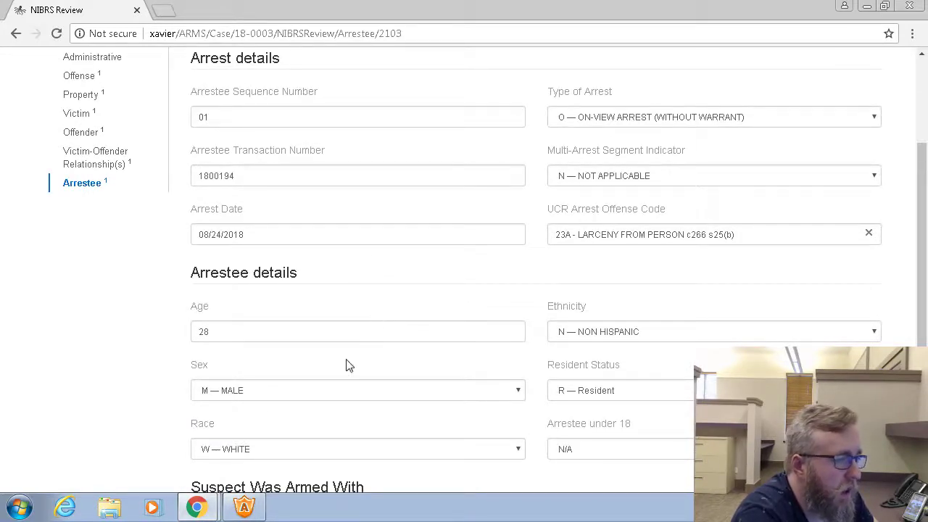
scroll(498, 280, "down", 2)
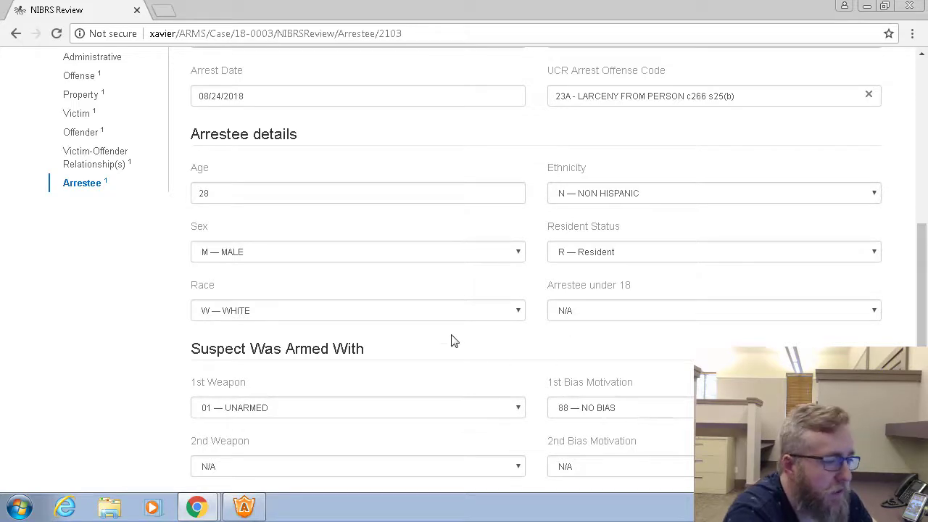
scroll(487, 352, "up", 4)
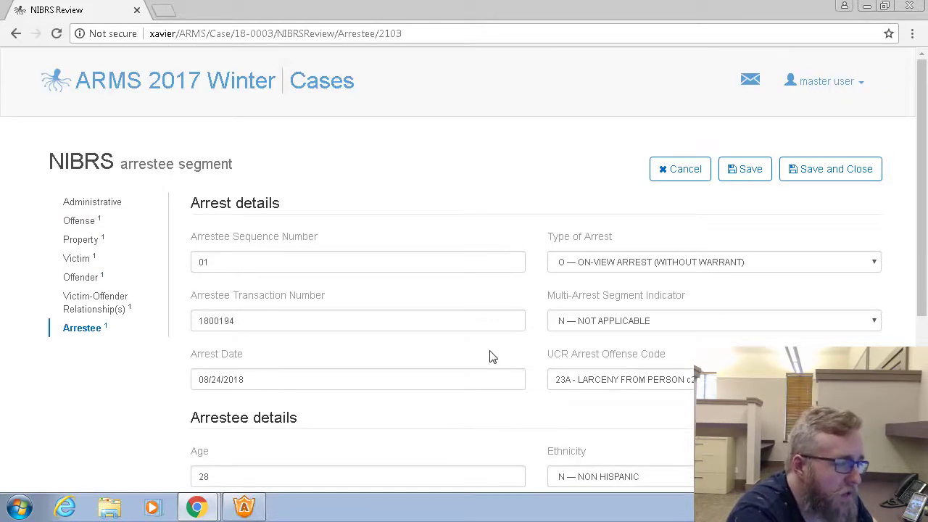
Save and close the arrestee record, and validate all segments of the NIBRS review
left_click(862, 168)
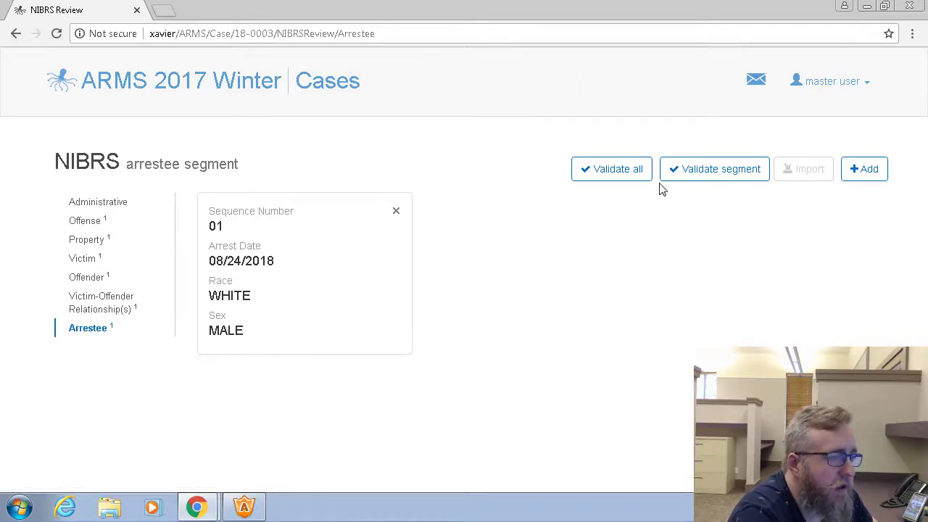
left_click(632, 169)
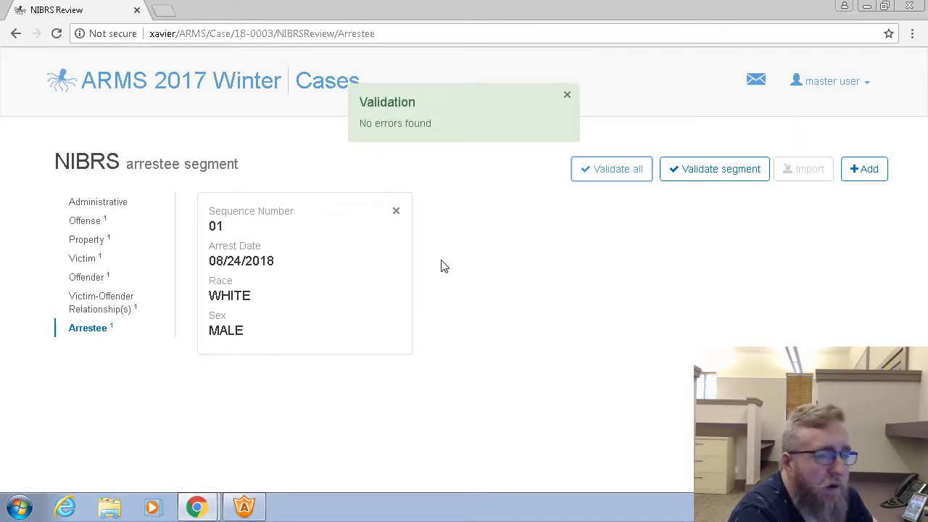